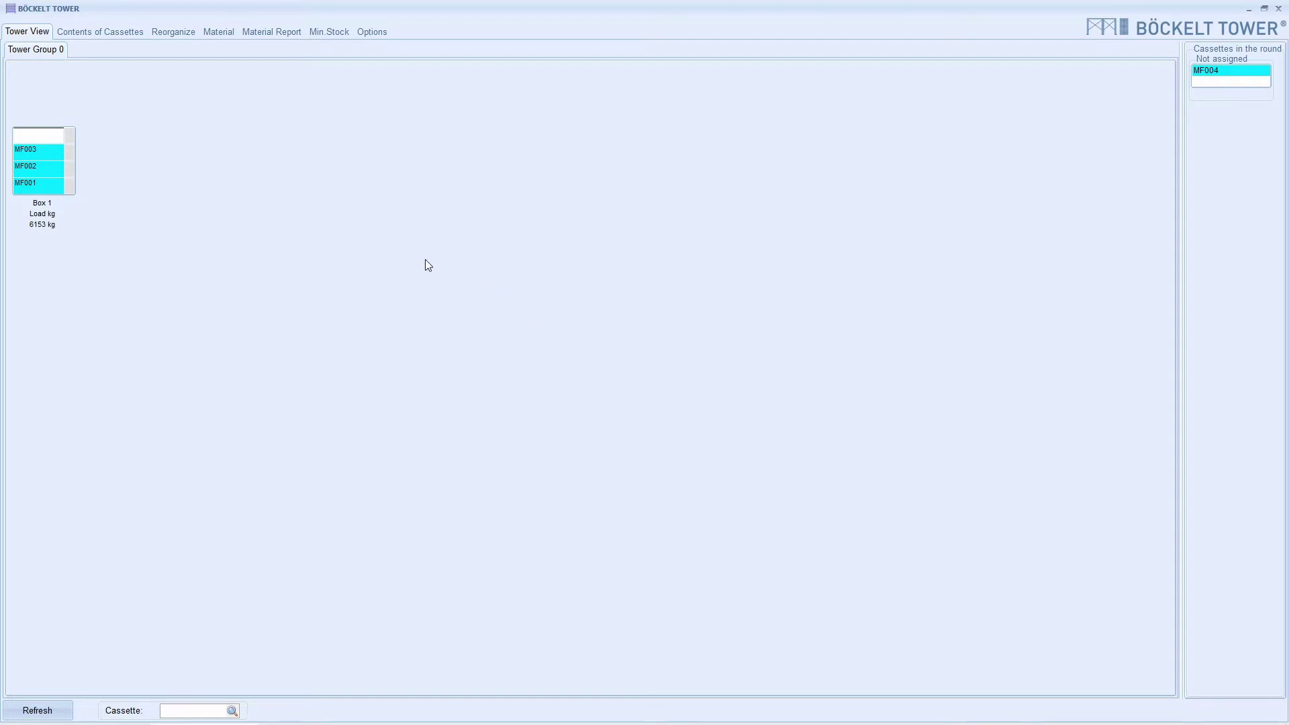
Clear the material number search in the cassette contents list and return to the tower overview.
click(115, 35)
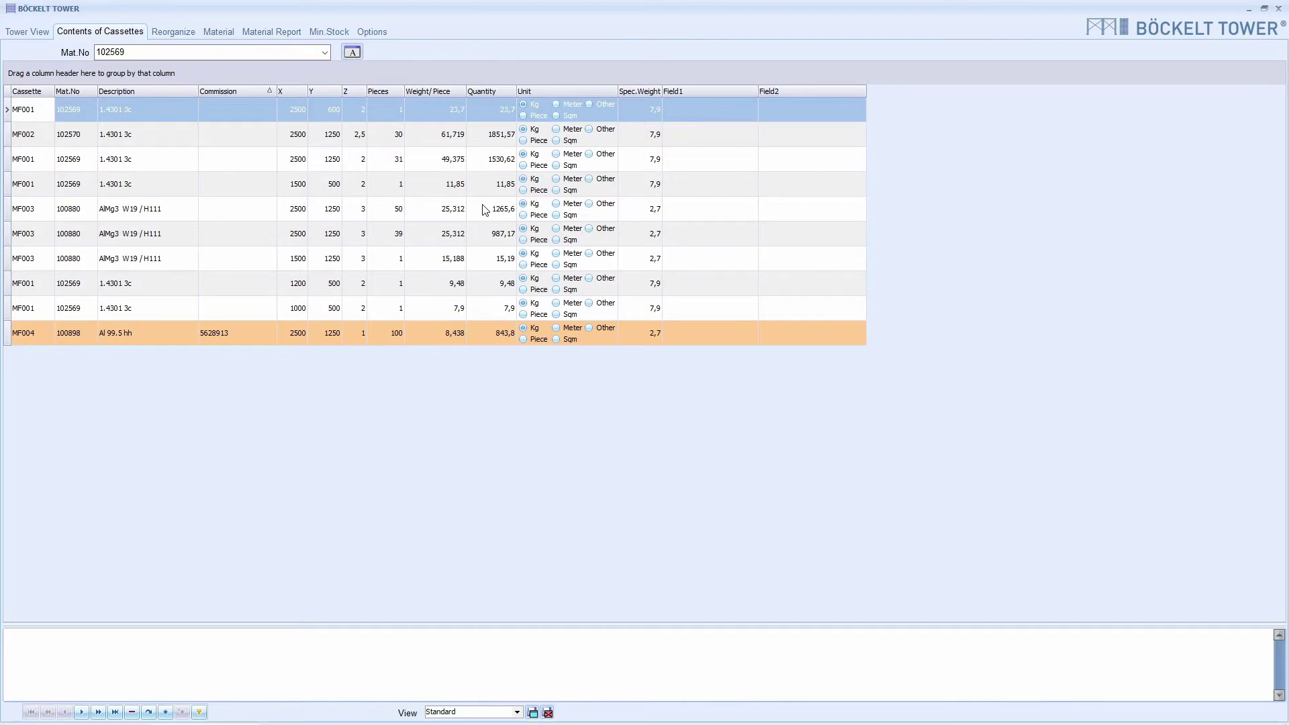
key(ctrl+a)
key(BackSpace)
click(35, 32)
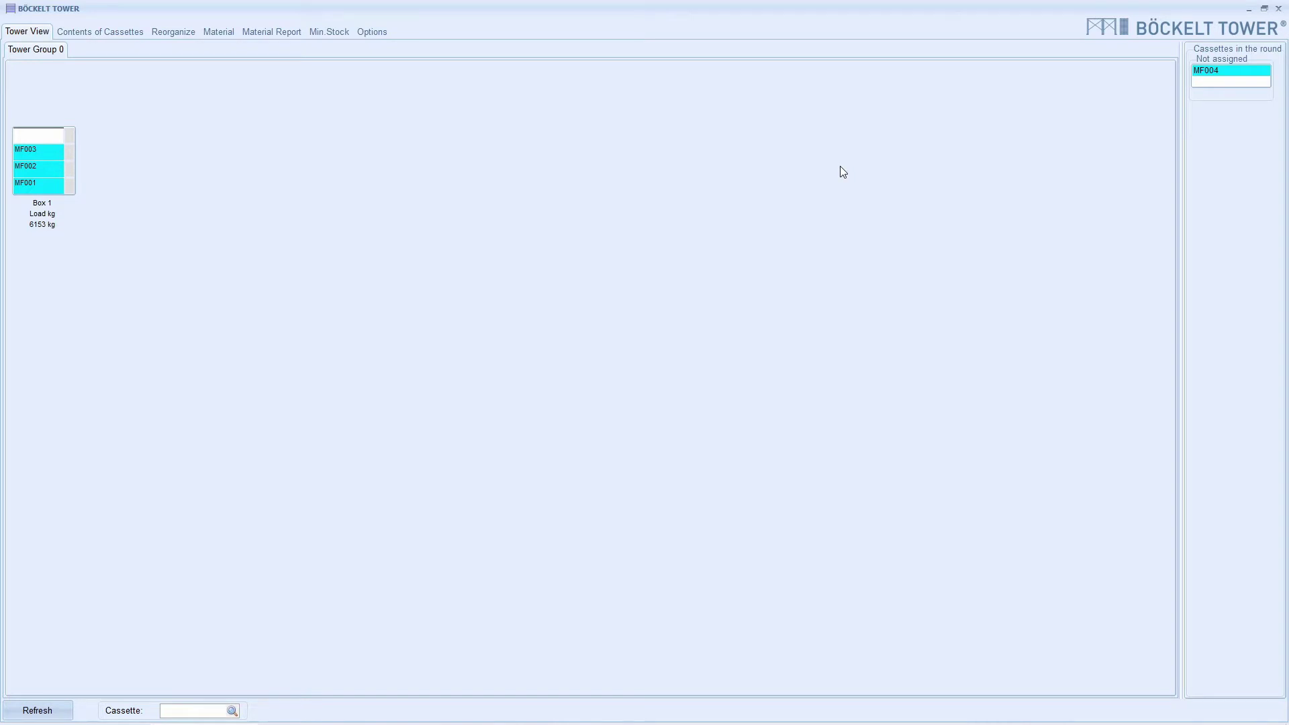
Sort the cassette contents by material number and search that column for material 102570.
click(130, 34)
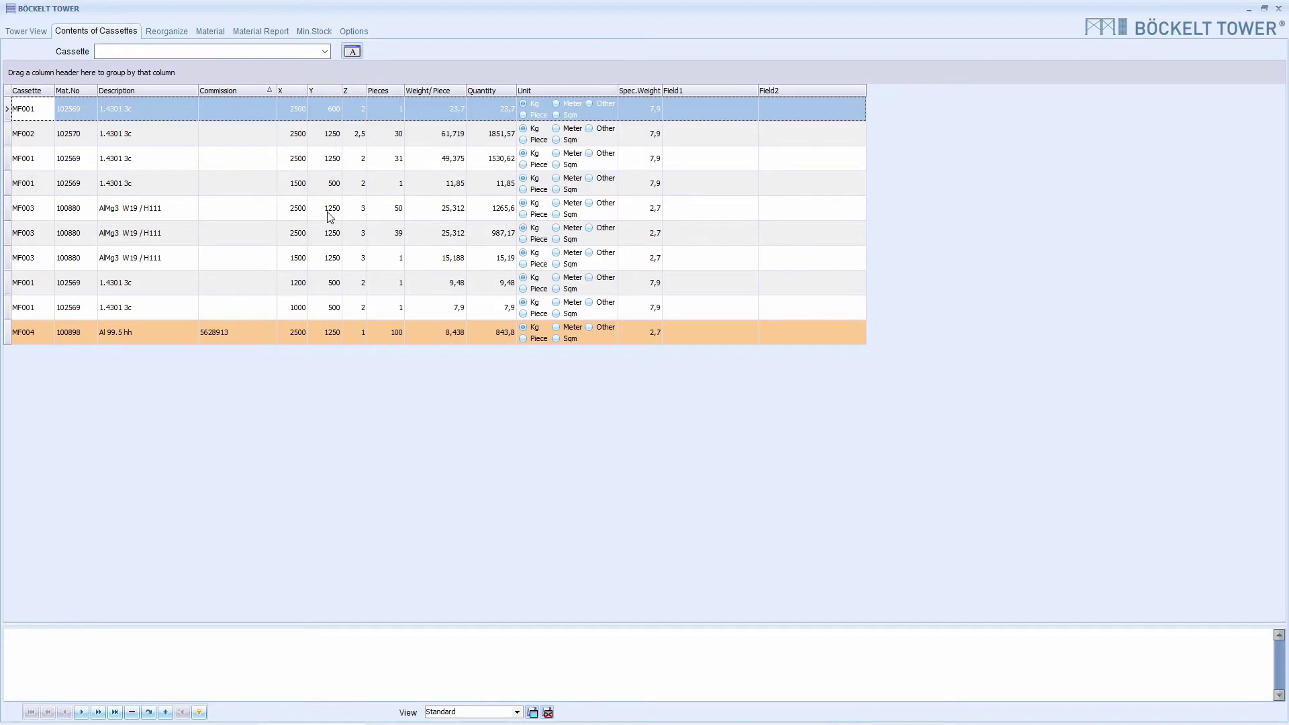
click(71, 90)
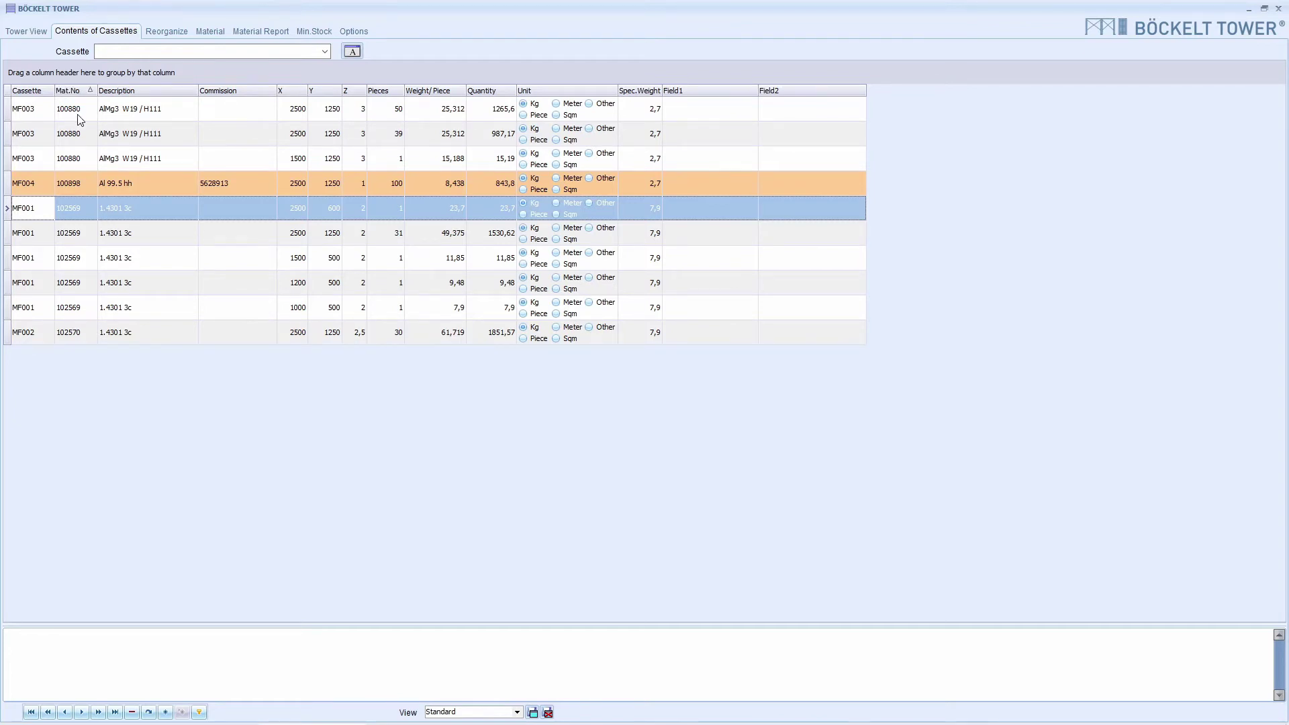
click(78, 118)
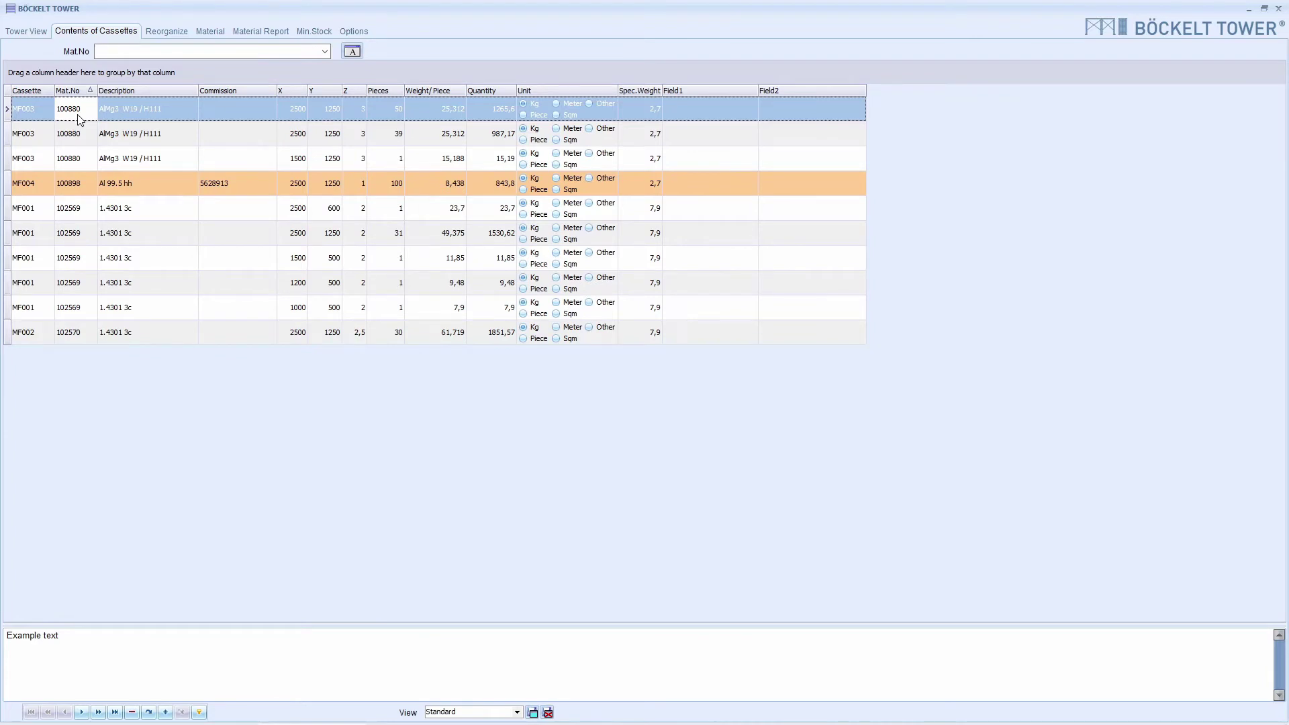
text(102)
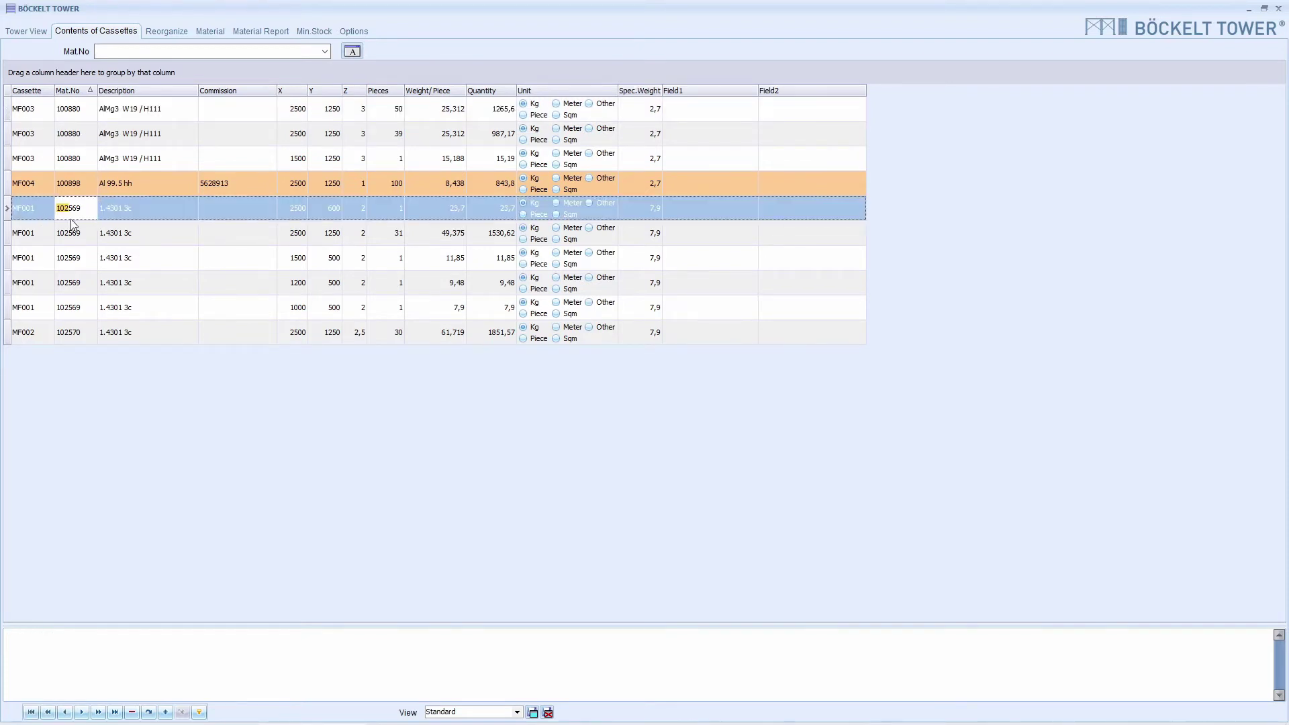
text(570)
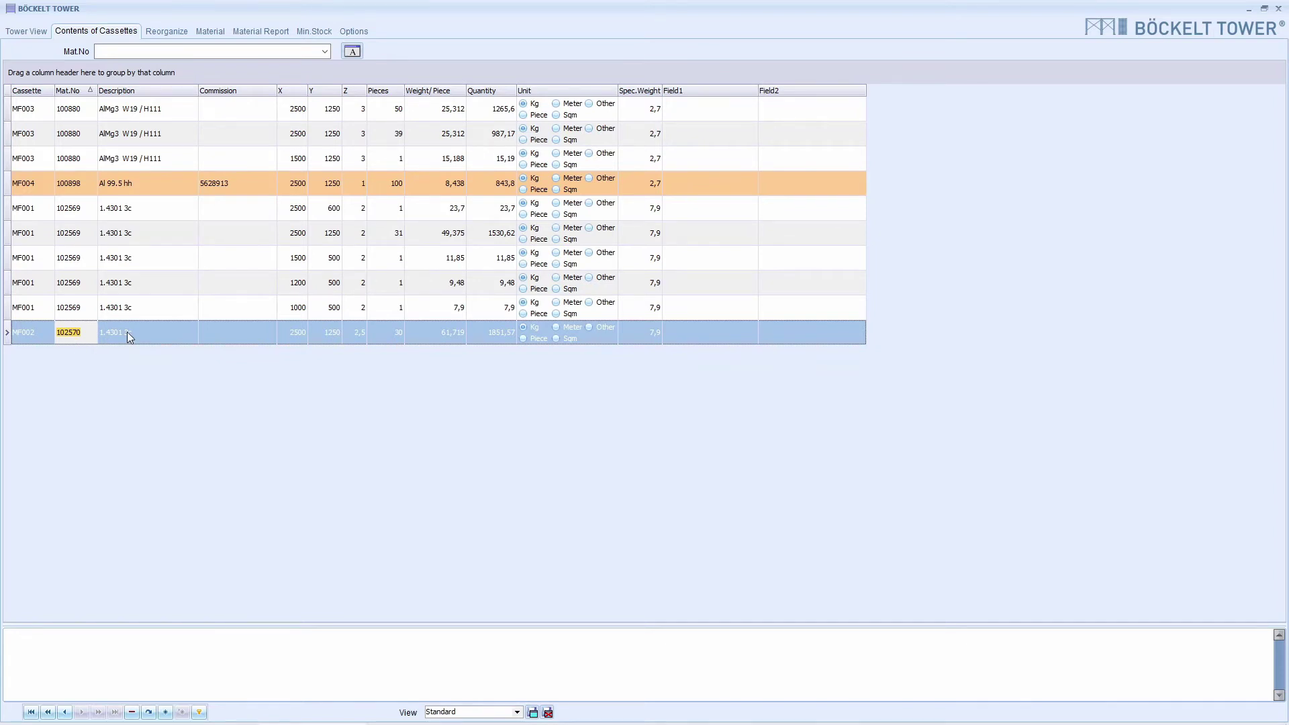
Search the material number column for 10088 and the cassette column for MF002.
click(130, 335)
click(70, 335)
key(BackSpace)
text(0)
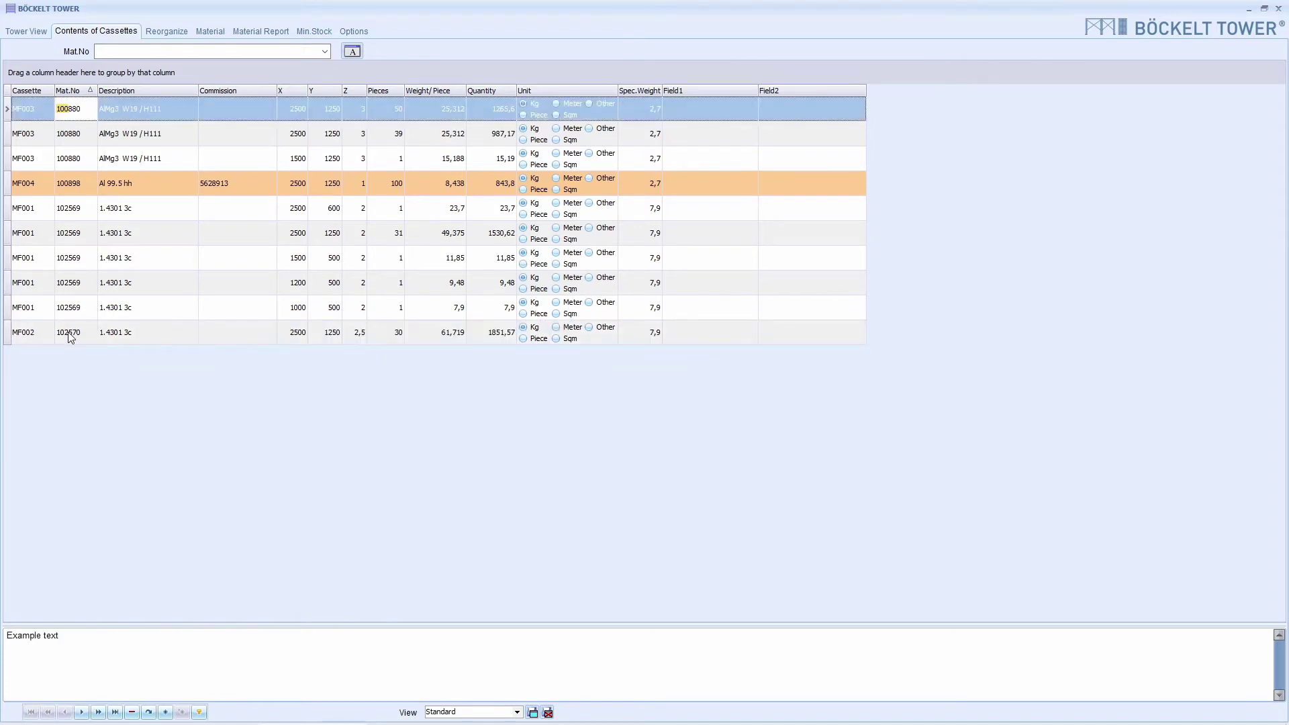
text(88)
click(30, 112)
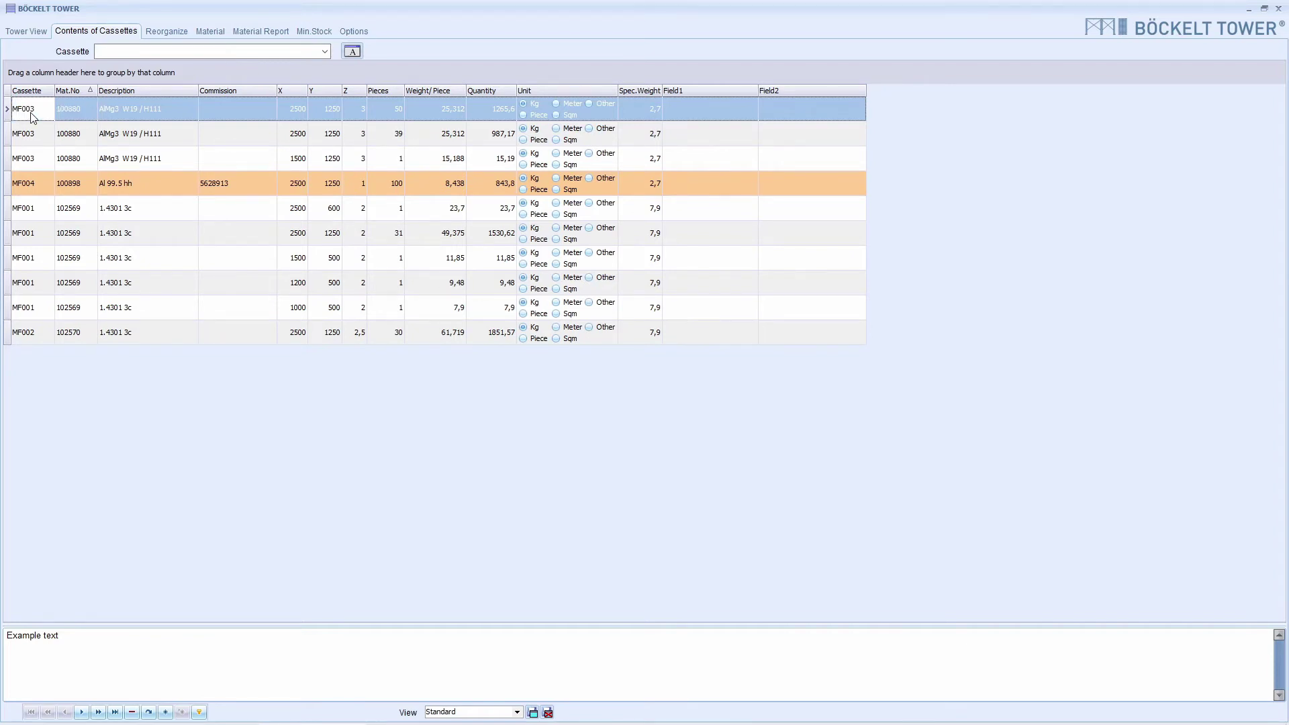
text(MF002)
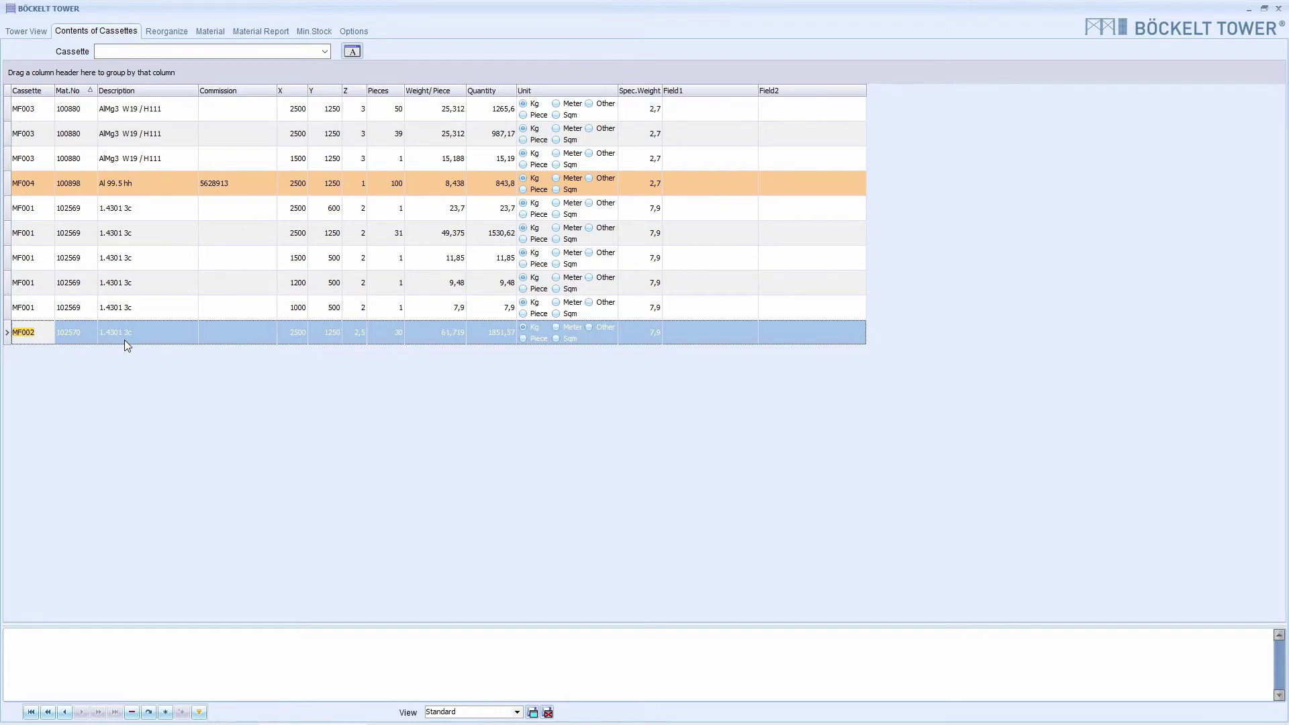
Build a filter on the cassette contents for descriptions containing 4301 and apply it.
click(200, 712)
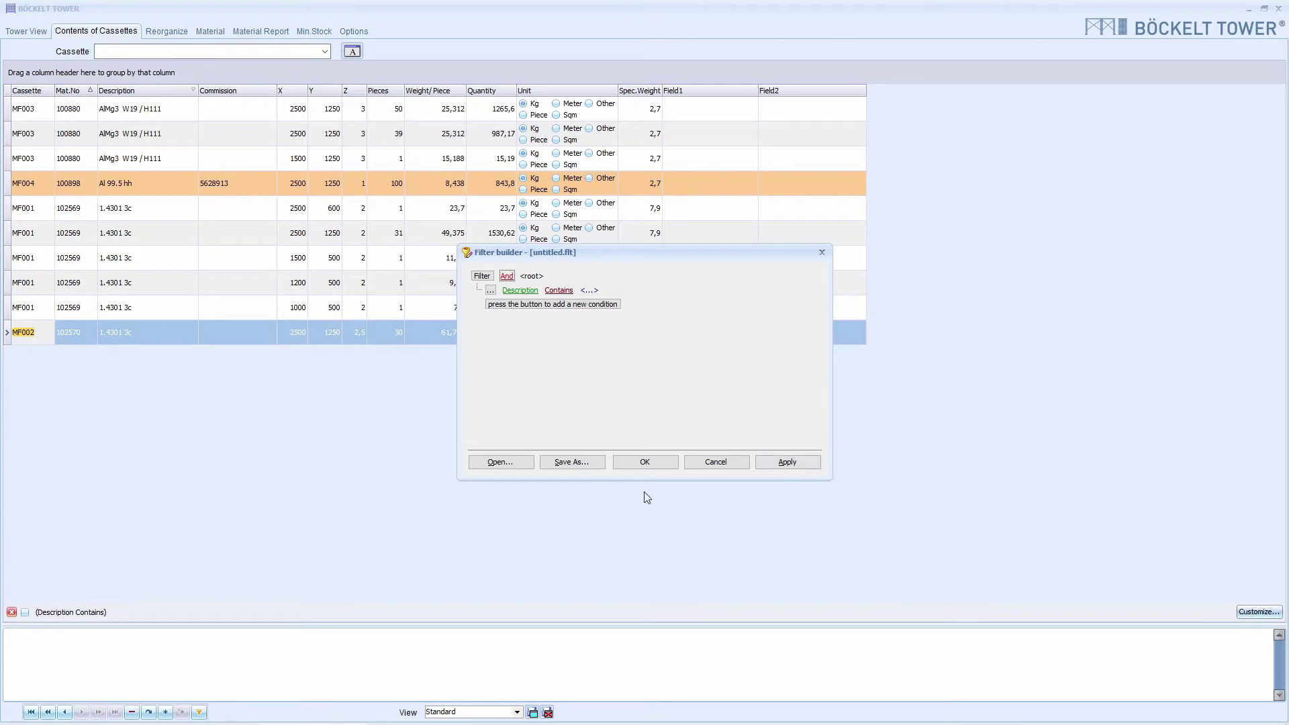
click(529, 293)
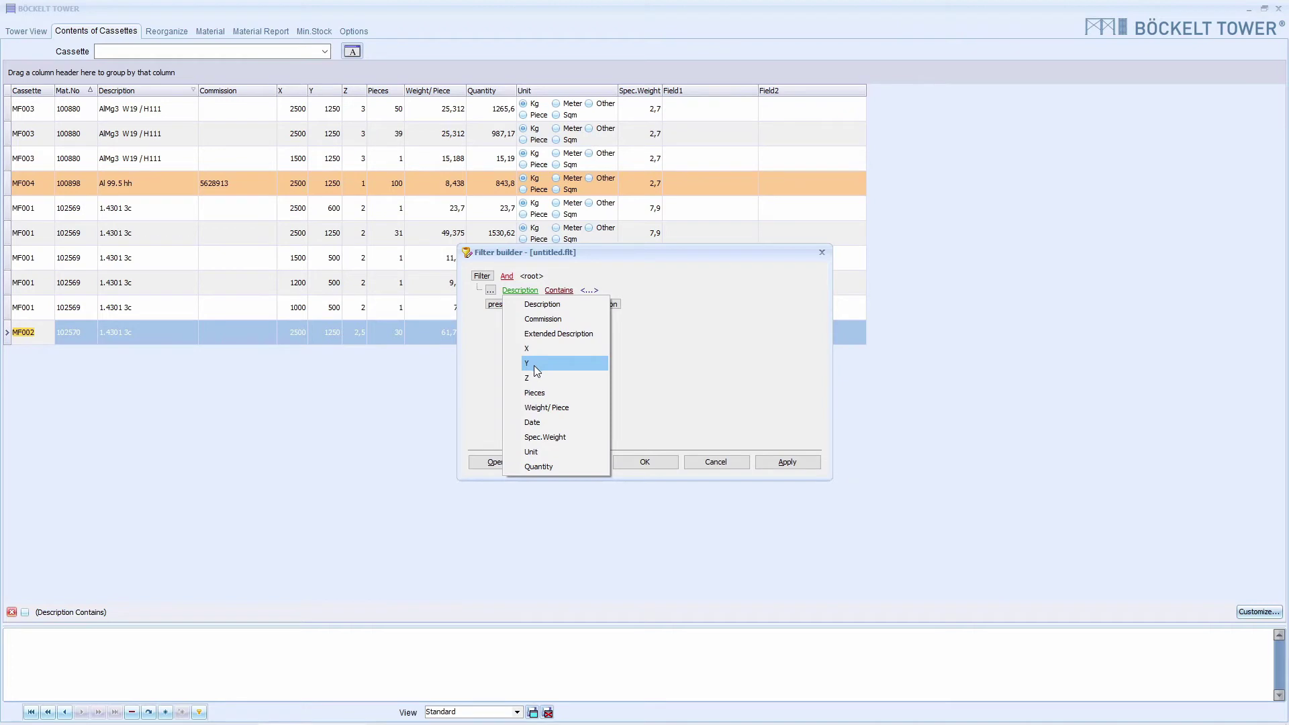
click(474, 358)
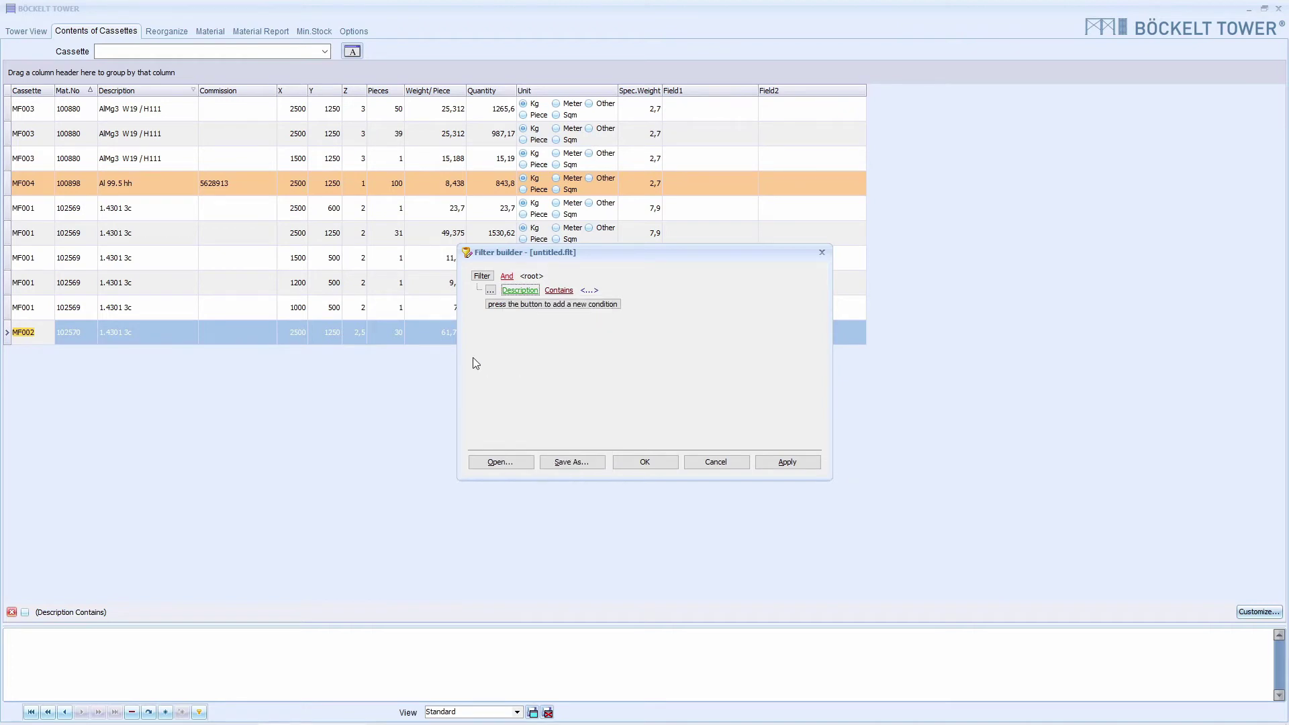
key(Tab)
click(560, 291)
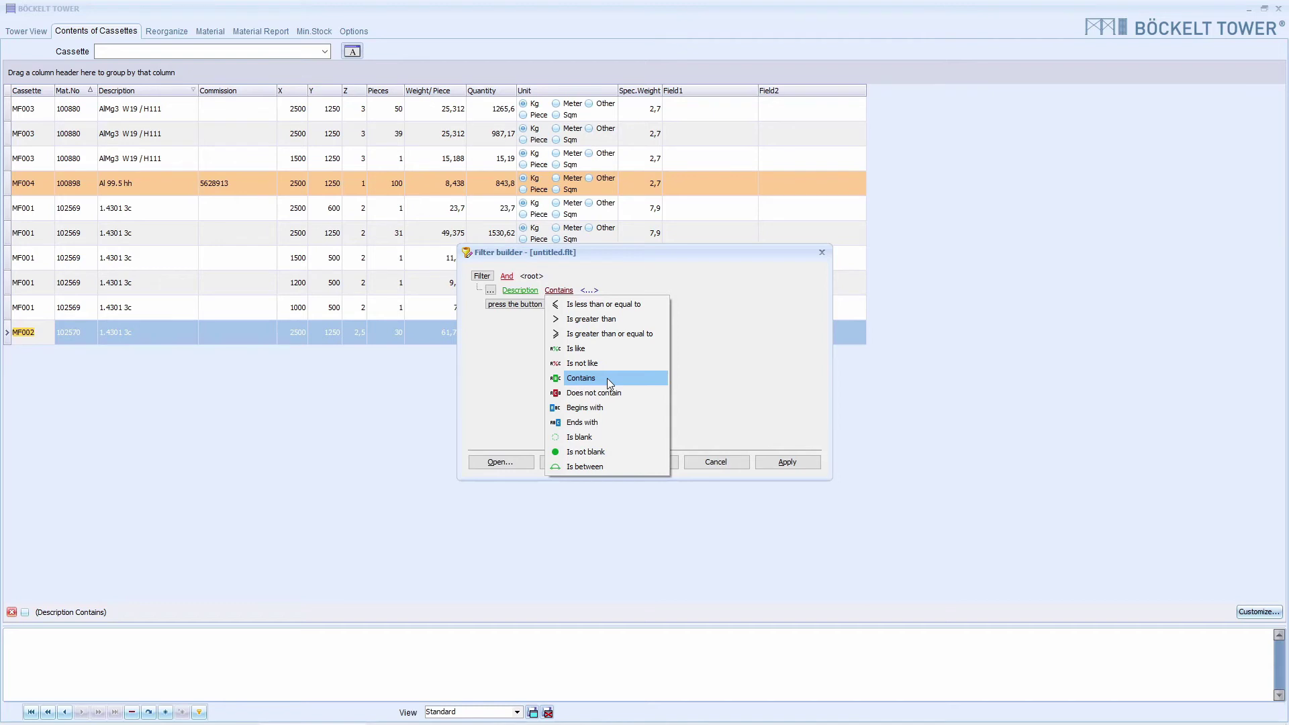
click(684, 369)
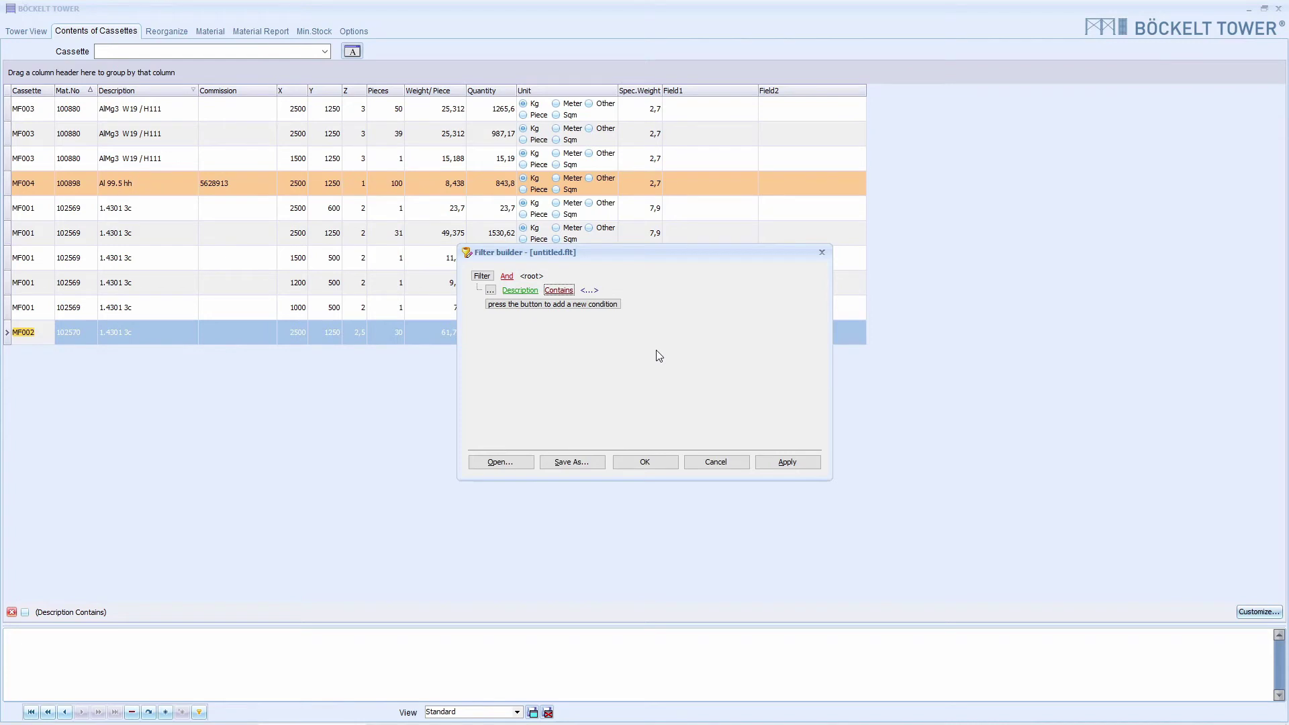
click(591, 290)
text(4301)
click(786, 463)
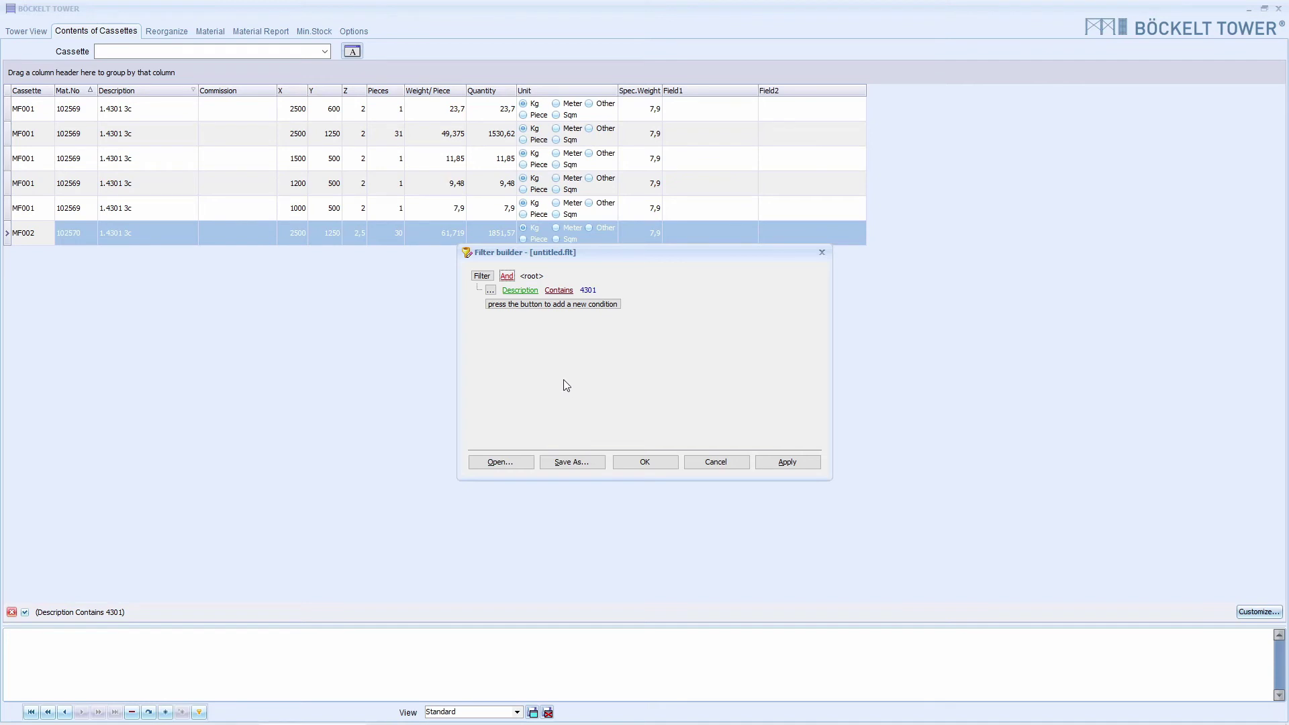
Add a filter condition that X is less than or equal to 1000.
click(534, 306)
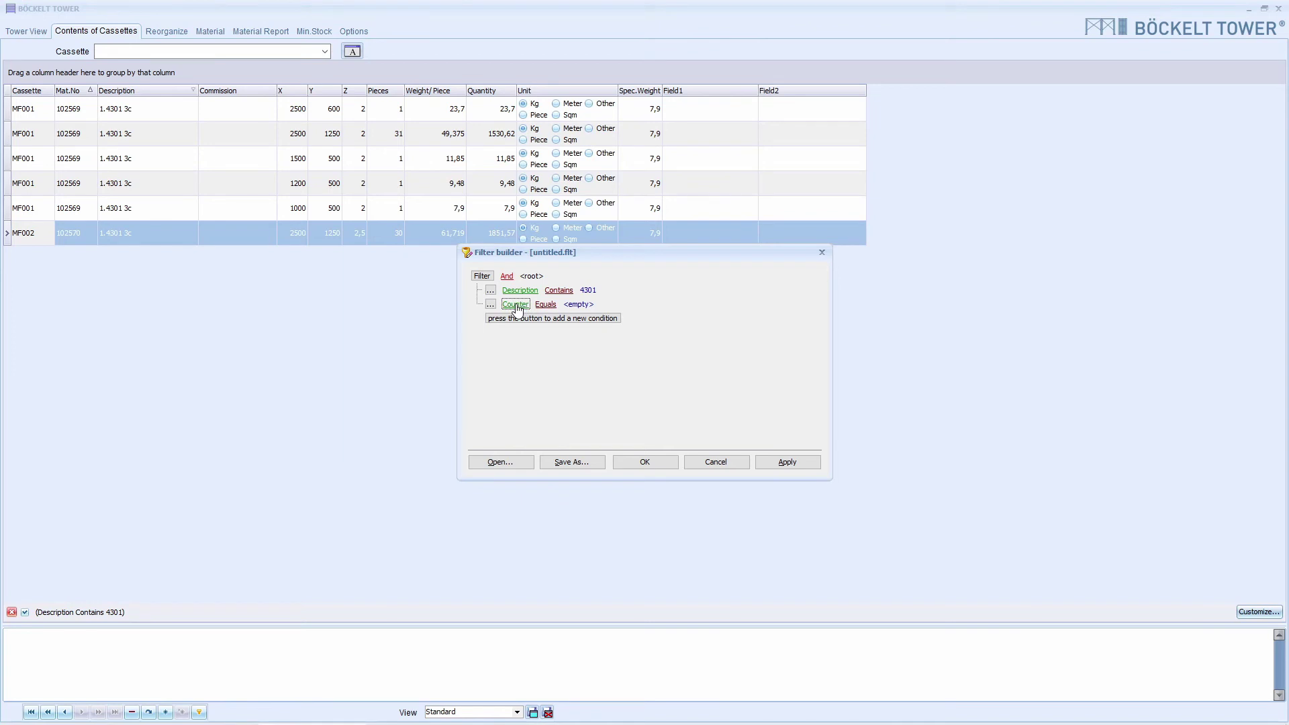
click(516, 304)
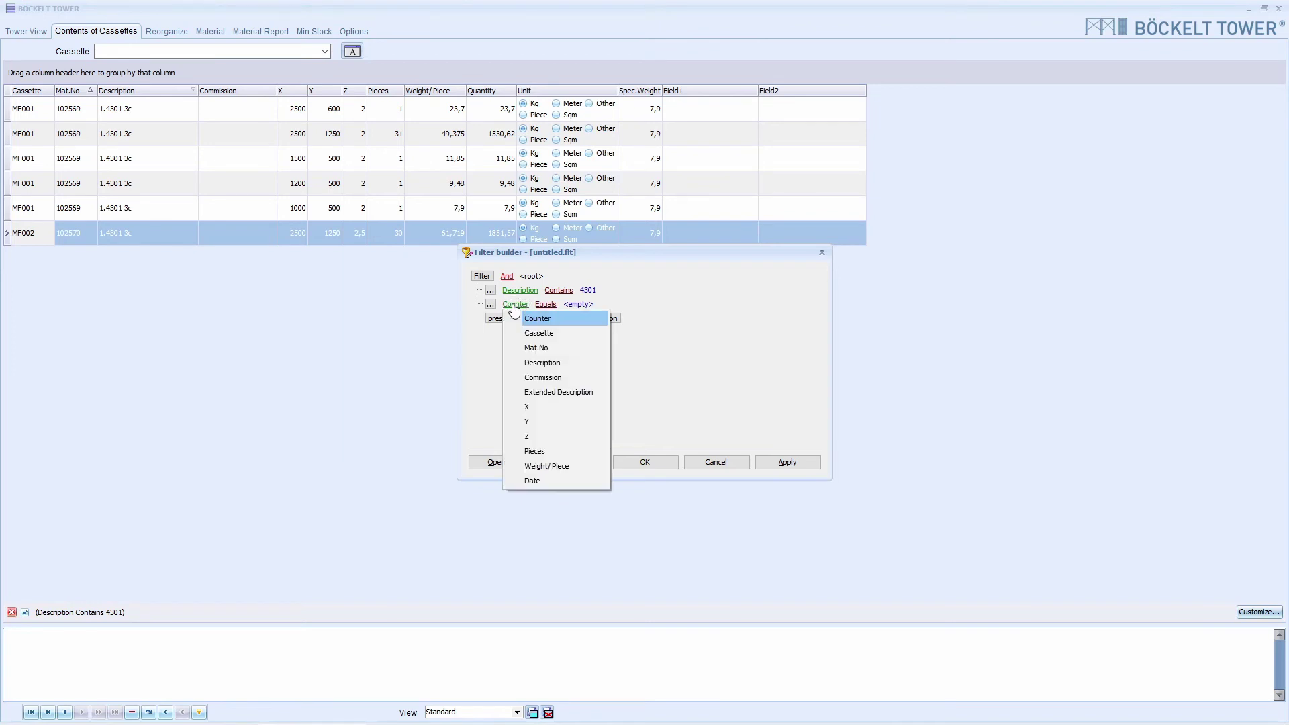
click(537, 408)
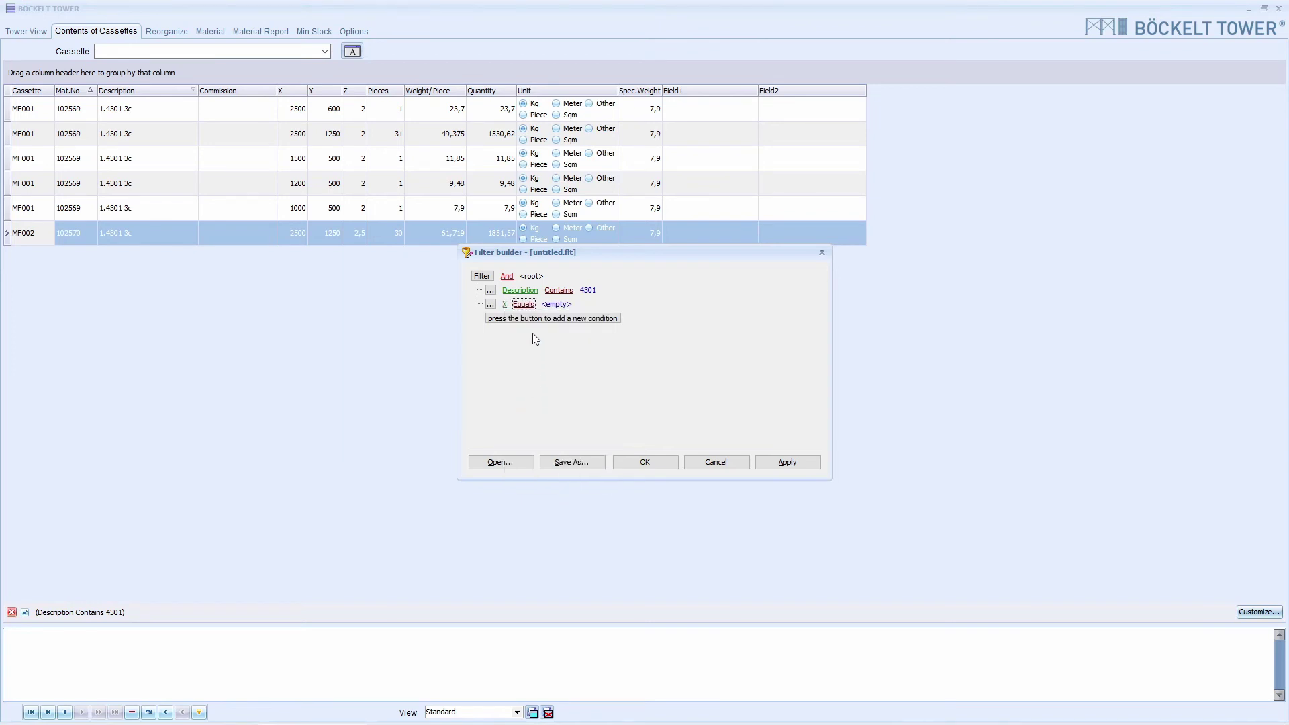
click(523, 305)
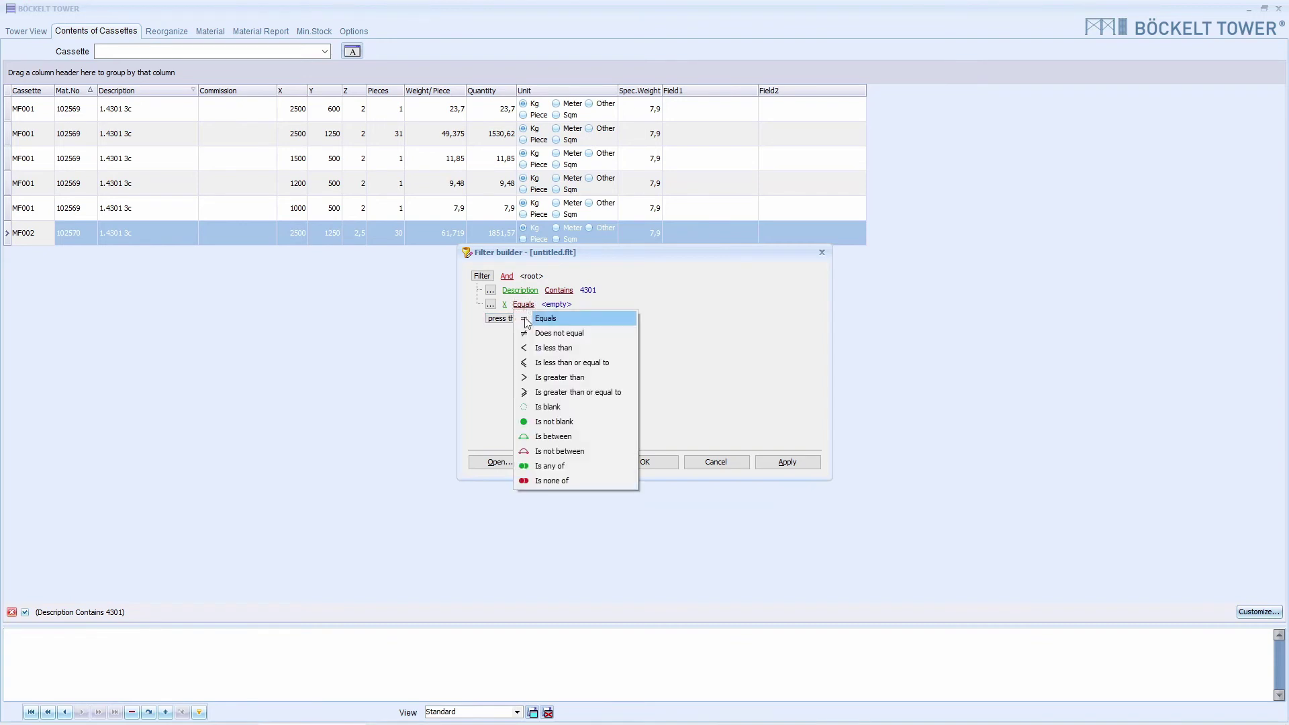
click(586, 363)
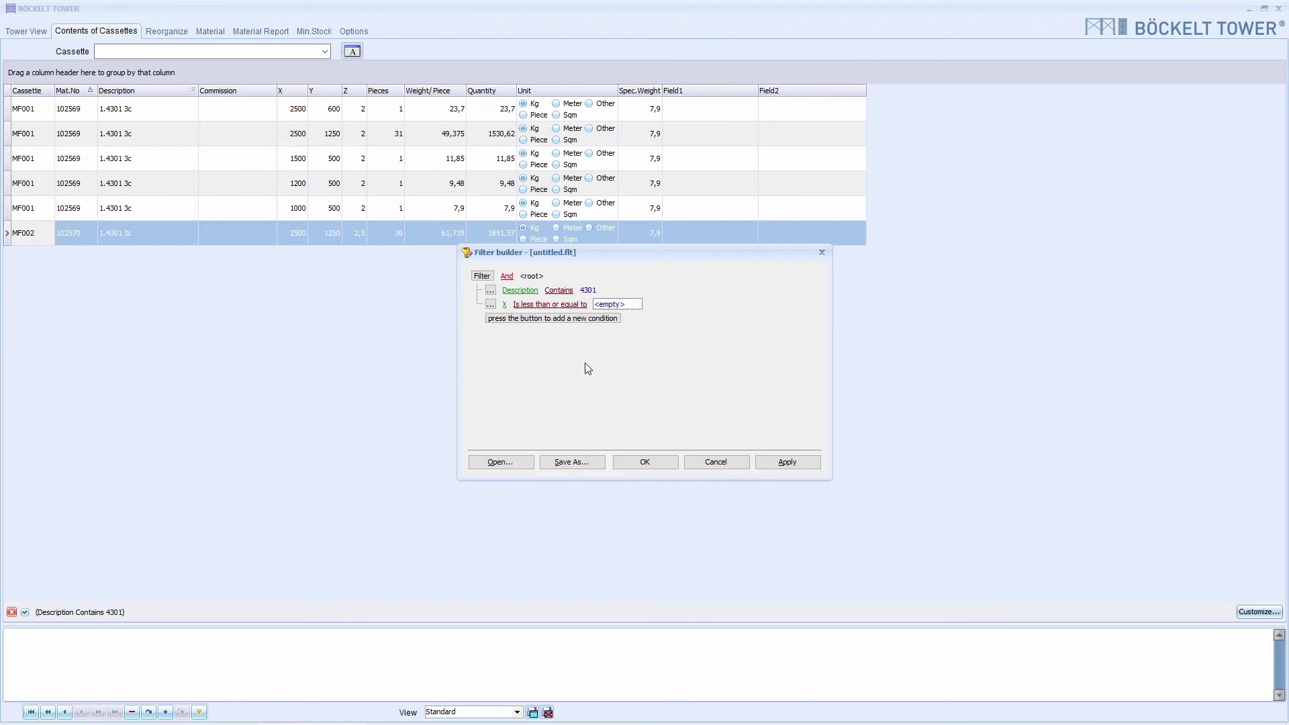
click(612, 303)
text(1000)
click(638, 339)
Add two more filter conditions, one for the Y dimension and one for the Z dimension.
click(537, 318)
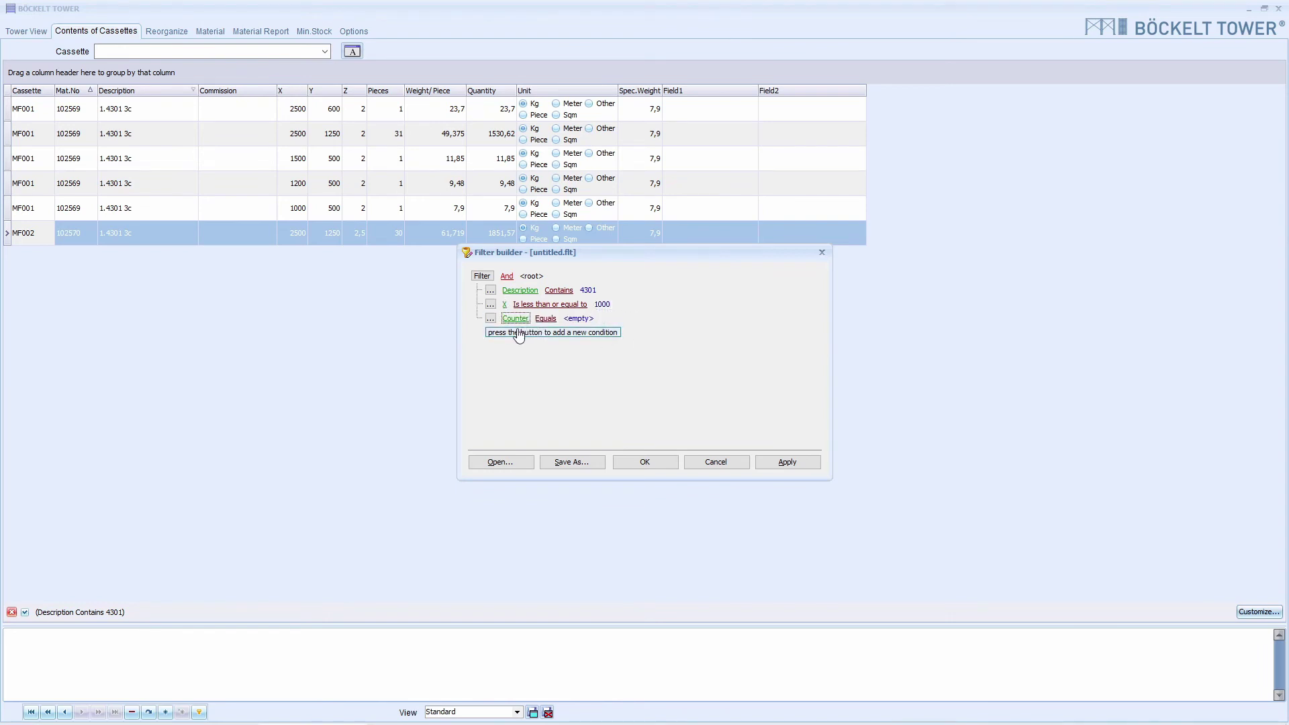
click(516, 320)
click(527, 436)
click(530, 333)
click(516, 332)
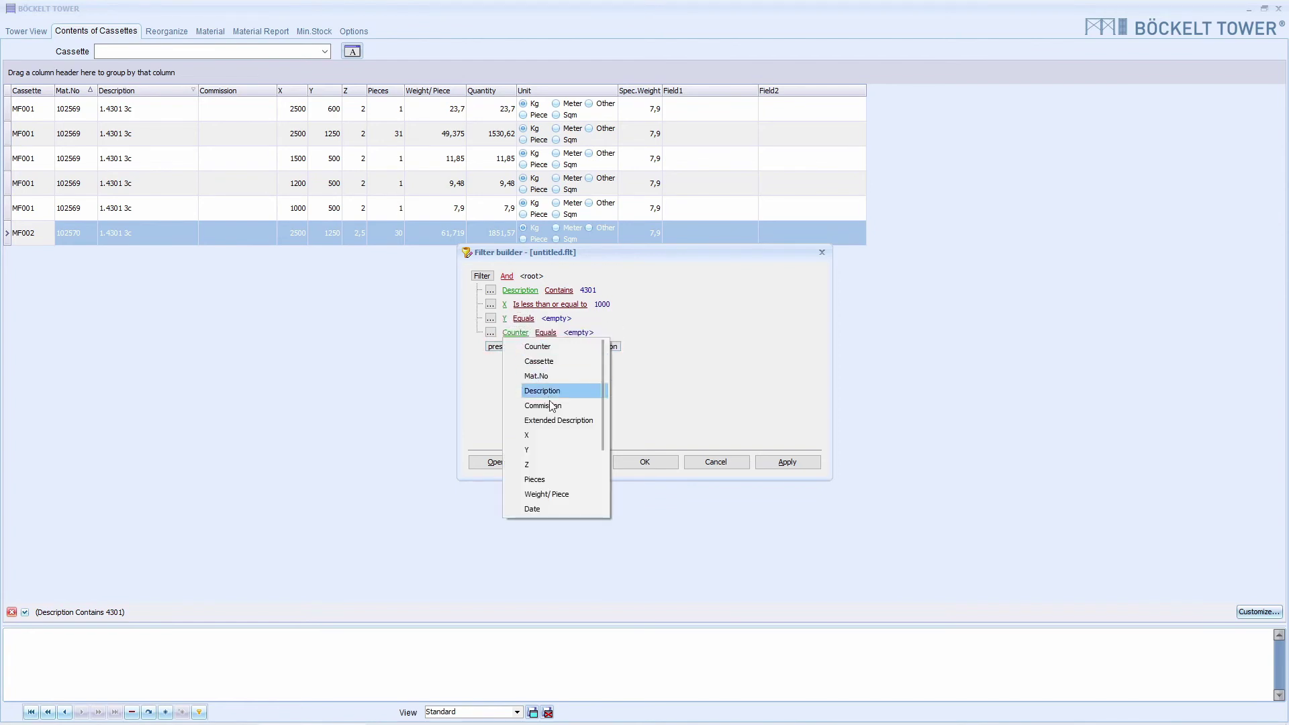
click(543, 466)
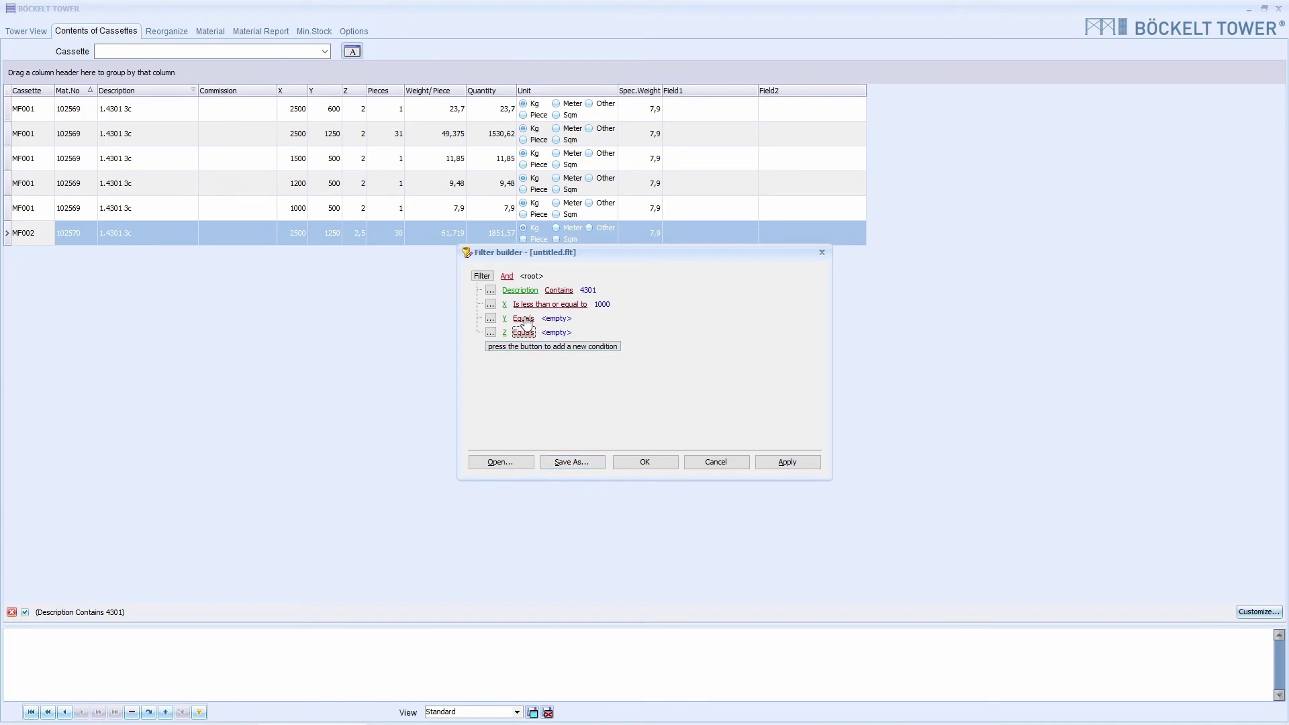
Set the conditions to Y less than or equal to 500 and Z equals 2, and confirm the filter.
click(522, 333)
click(603, 376)
text(500)
click(559, 332)
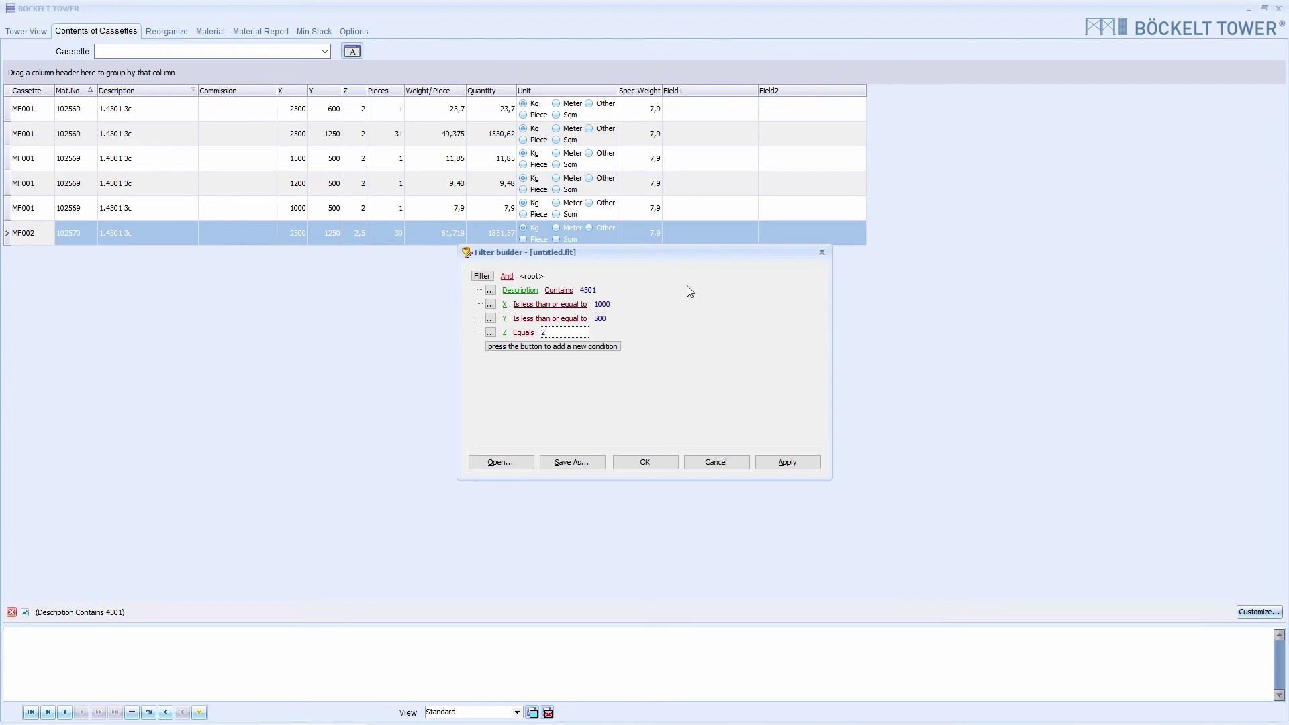
click(659, 462)
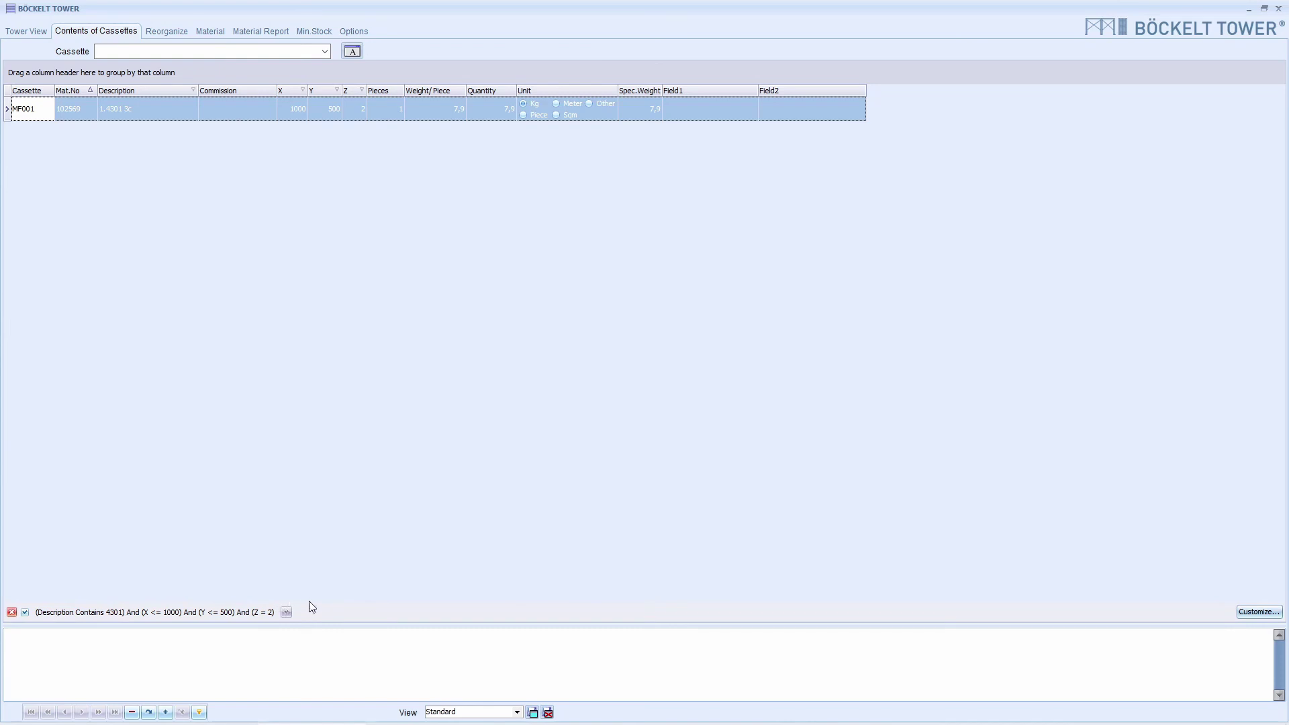
Reopen the active filter in the filter builder to review its conditions and close it again.
click(1255, 613)
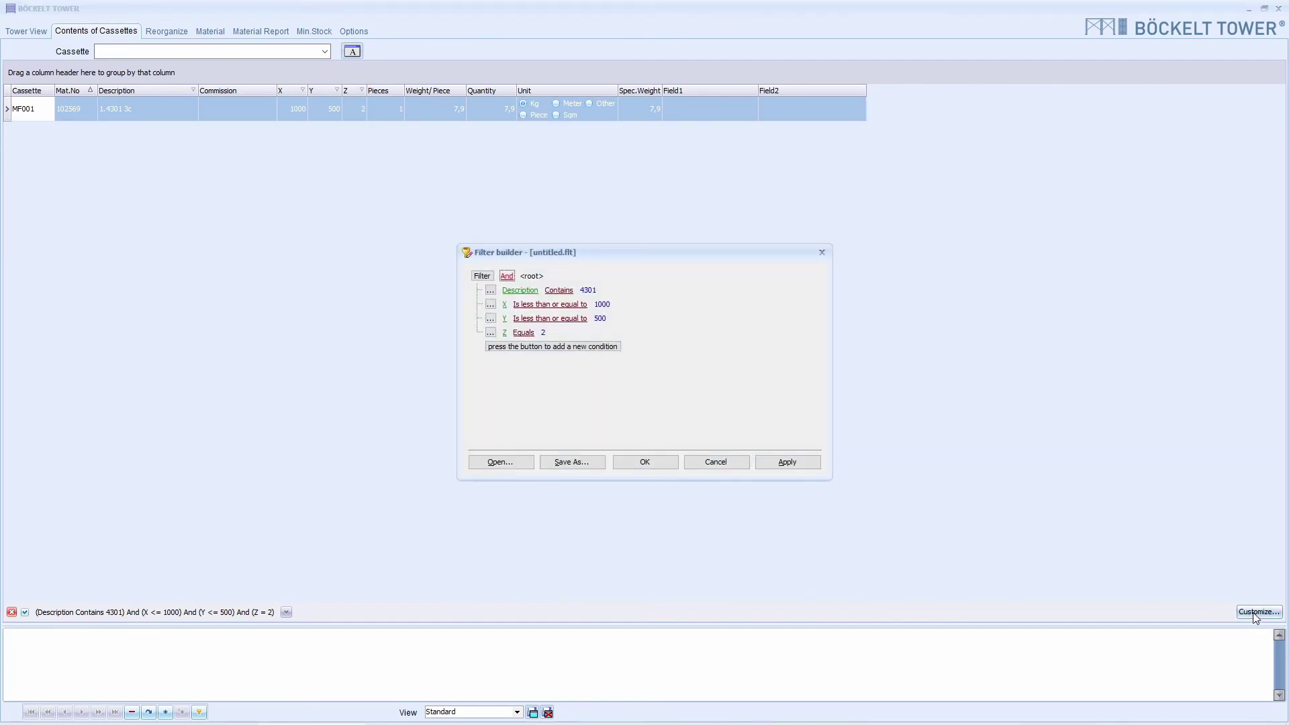
click(651, 464)
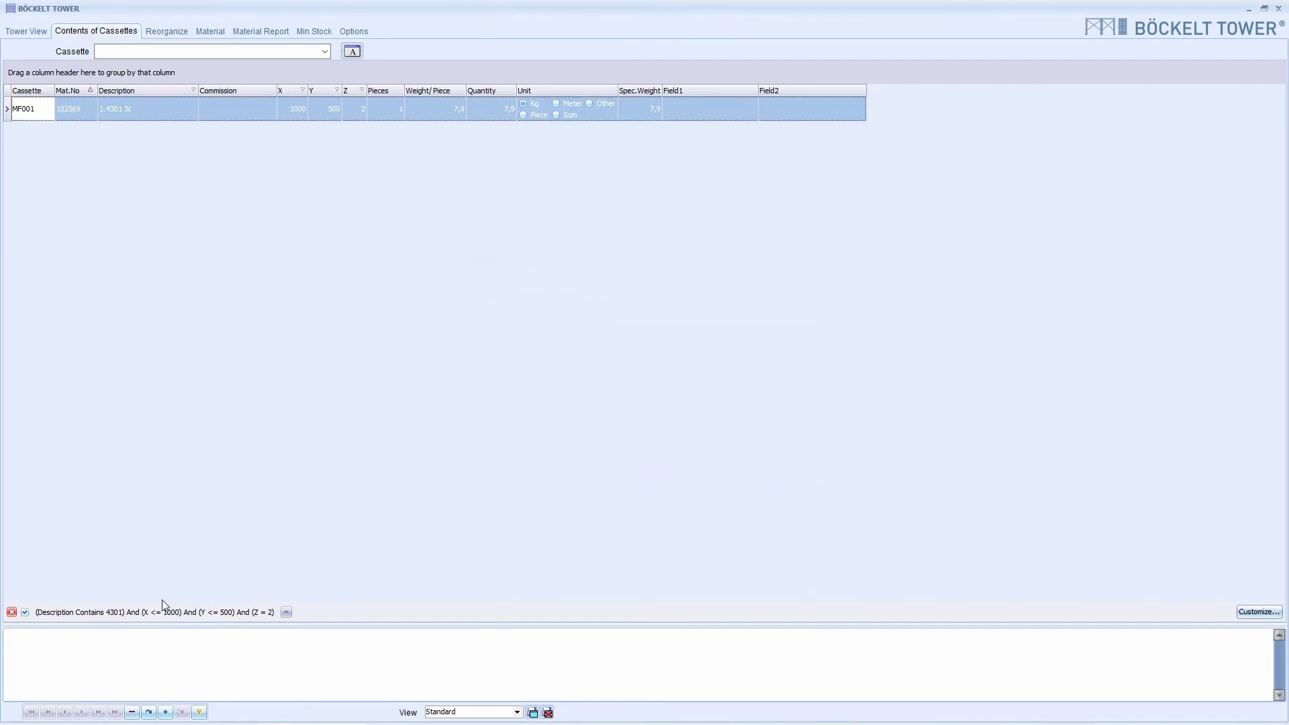
click(11, 612)
View the contents of the filtered sheet's cassette MF001, close them, and locate that cassette in the tower overview.
right_click(251, 115)
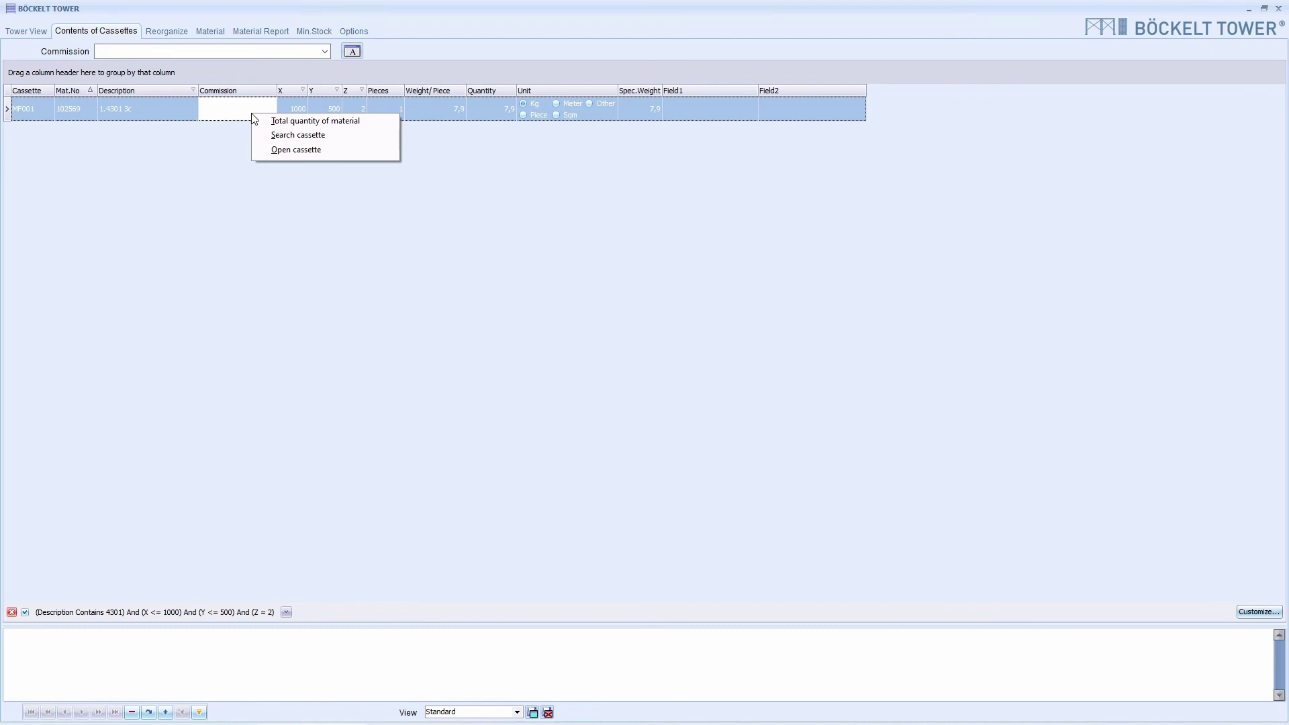
click(277, 150)
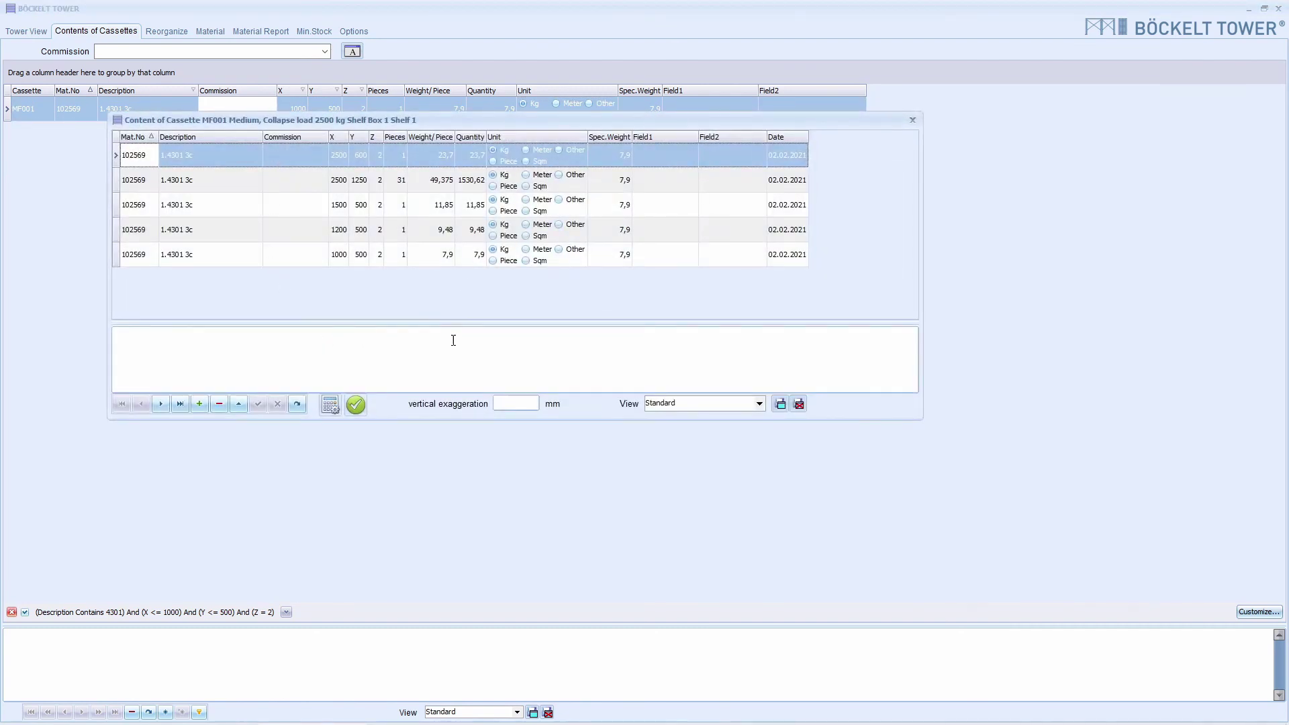
click(359, 409)
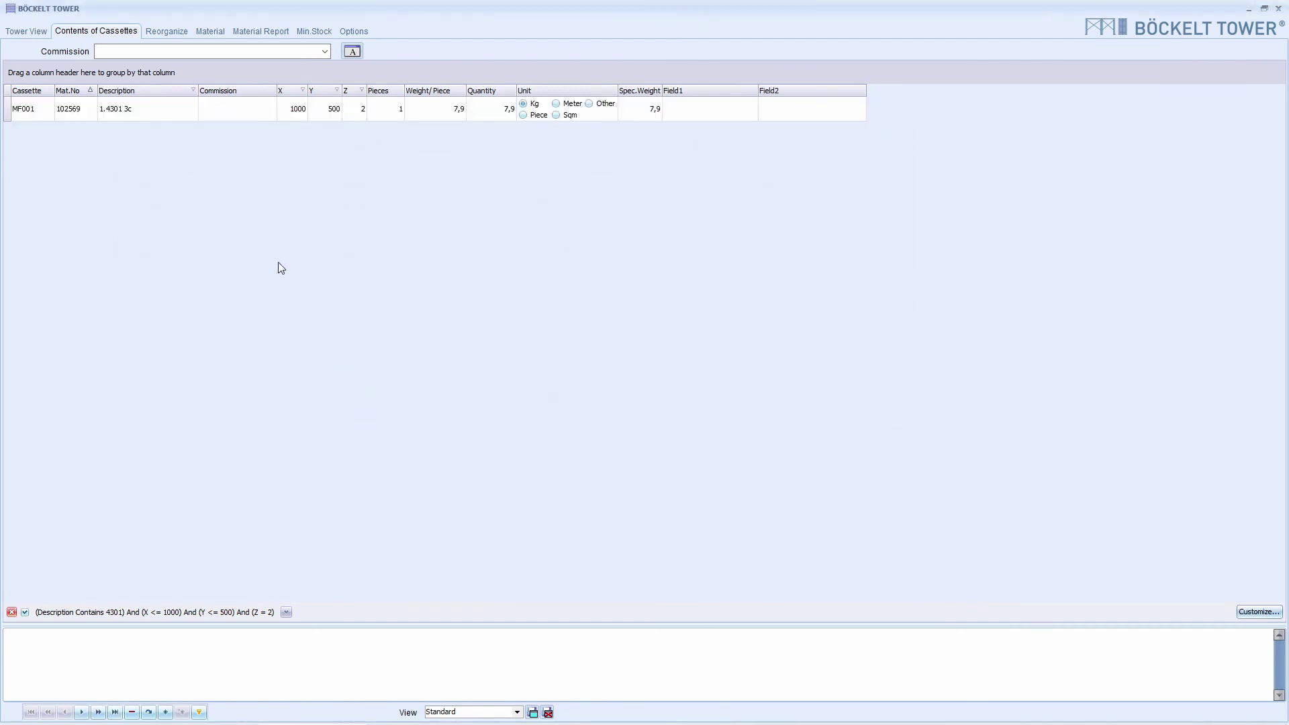
right_click(246, 112)
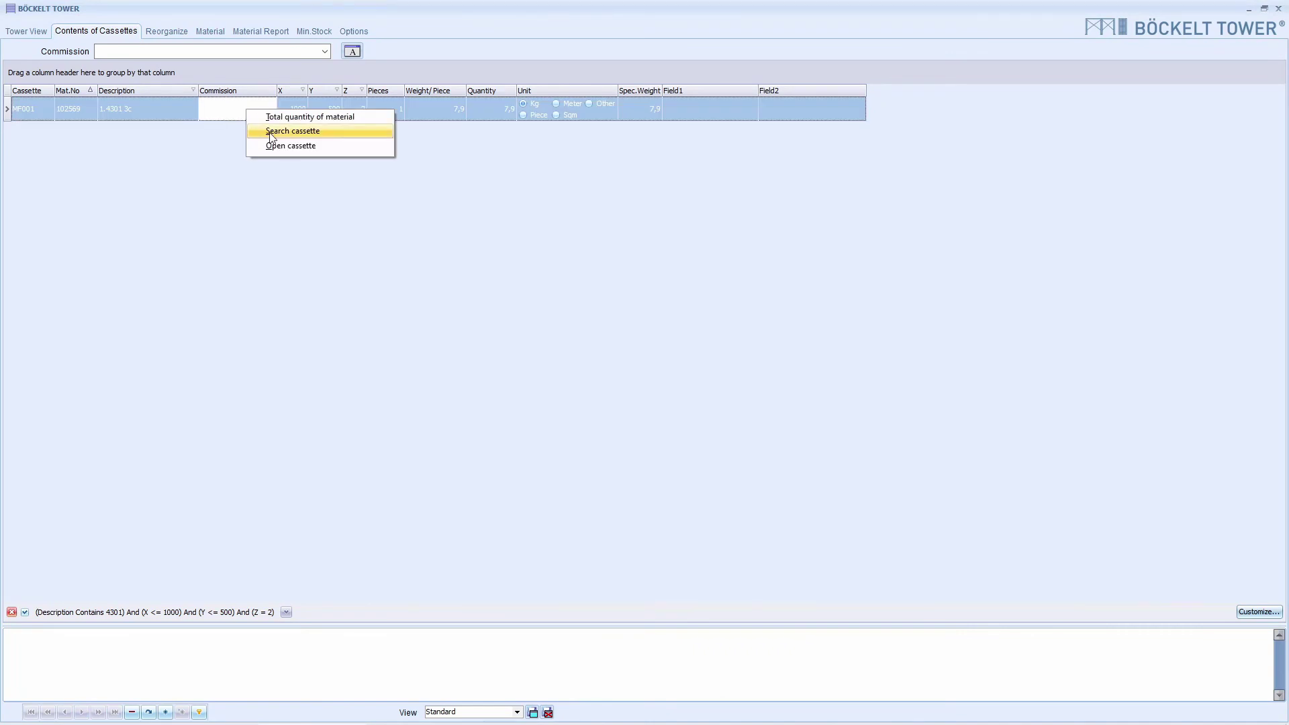
click(270, 132)
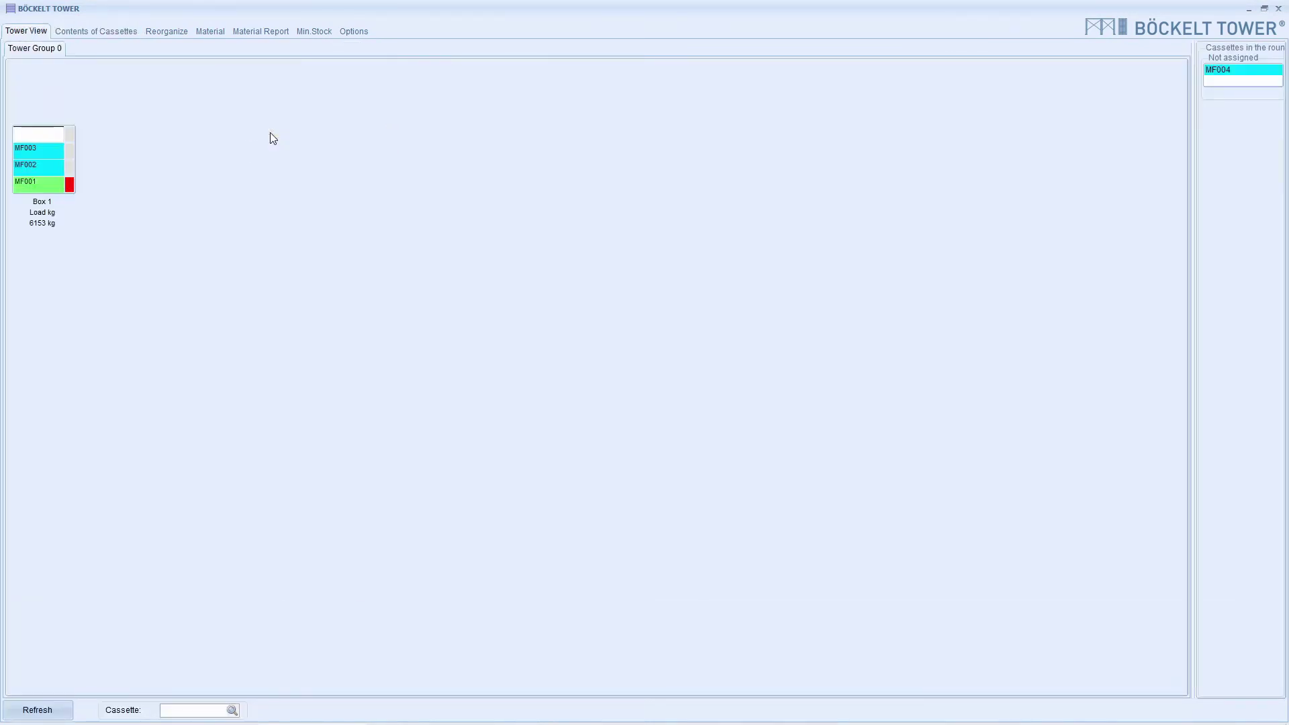